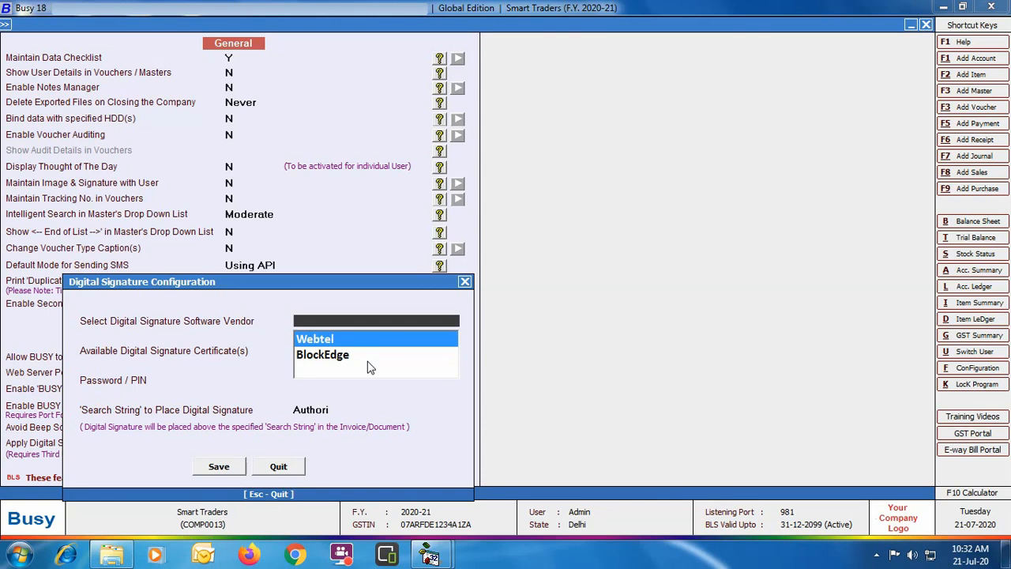
- Set the digital signature vendor to Webtel, select the available certificate, enter its password/PIN, and save the configuration and the general options
{"action": "key", "text": "Return"}
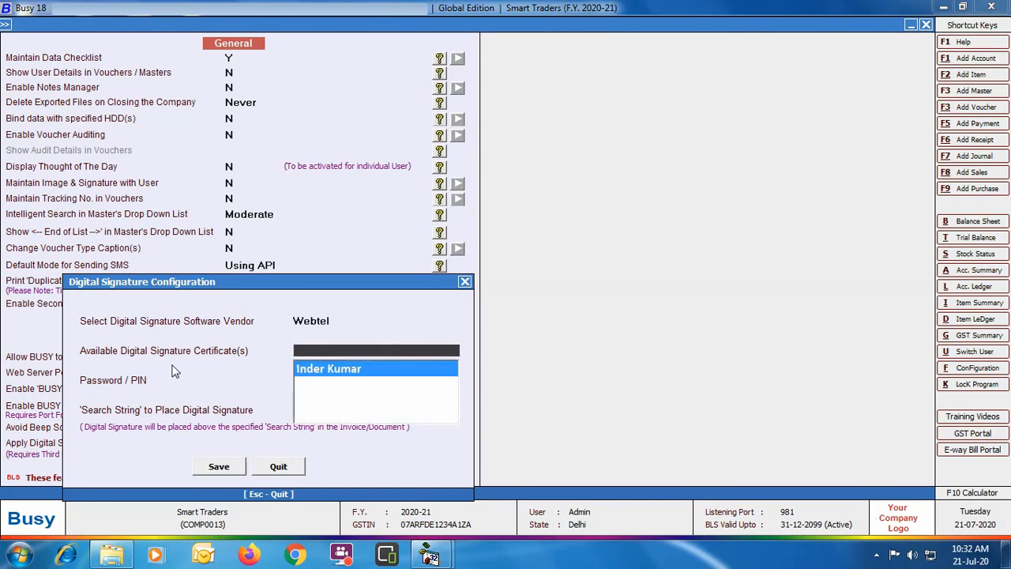
{"action": "left_click", "coordinate": [379, 370]}
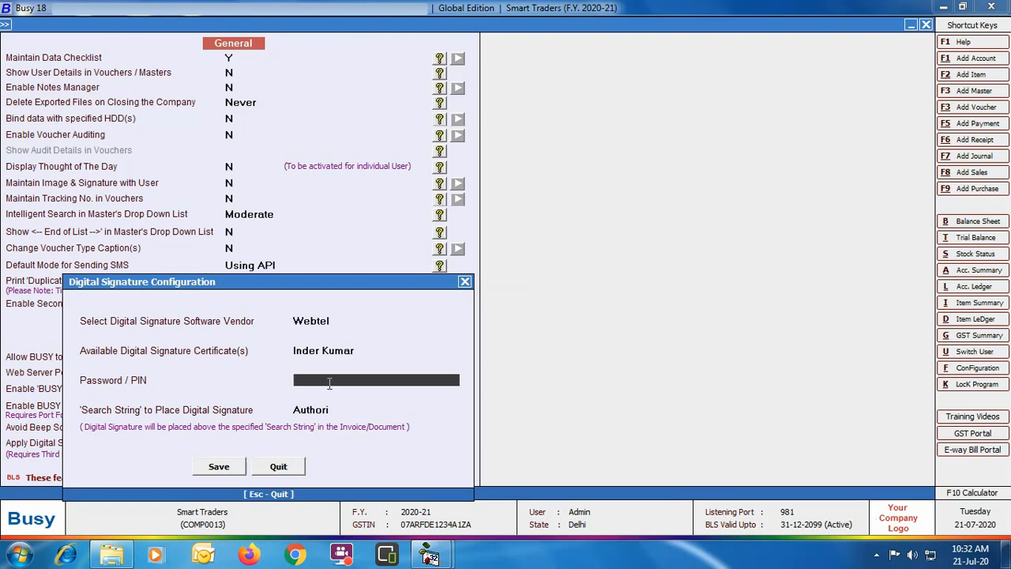
{"action": "type", "text": "********"}
{"action": "key", "text": "Return"}
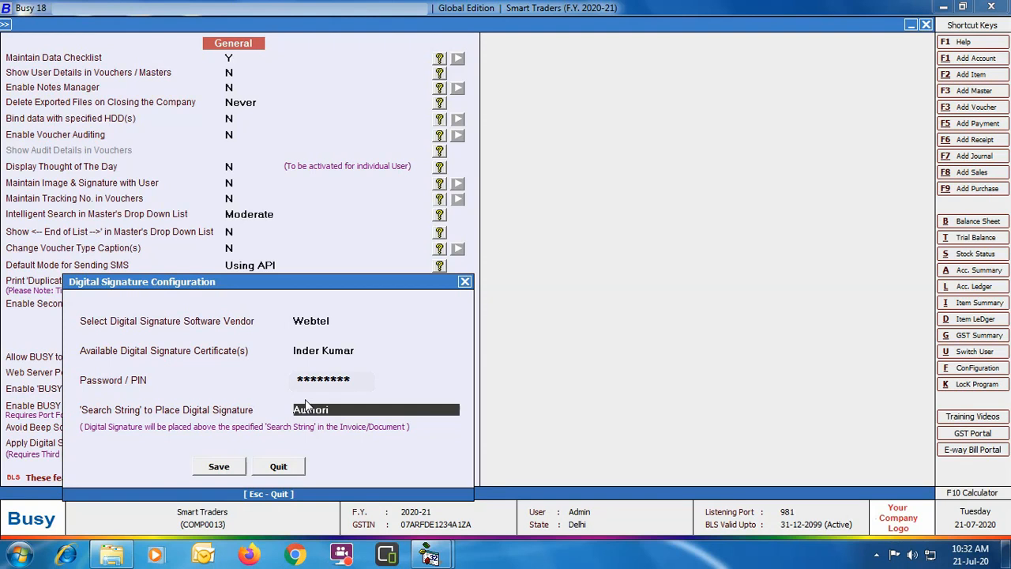
{"action": "left_click", "coordinate": [235, 469]}
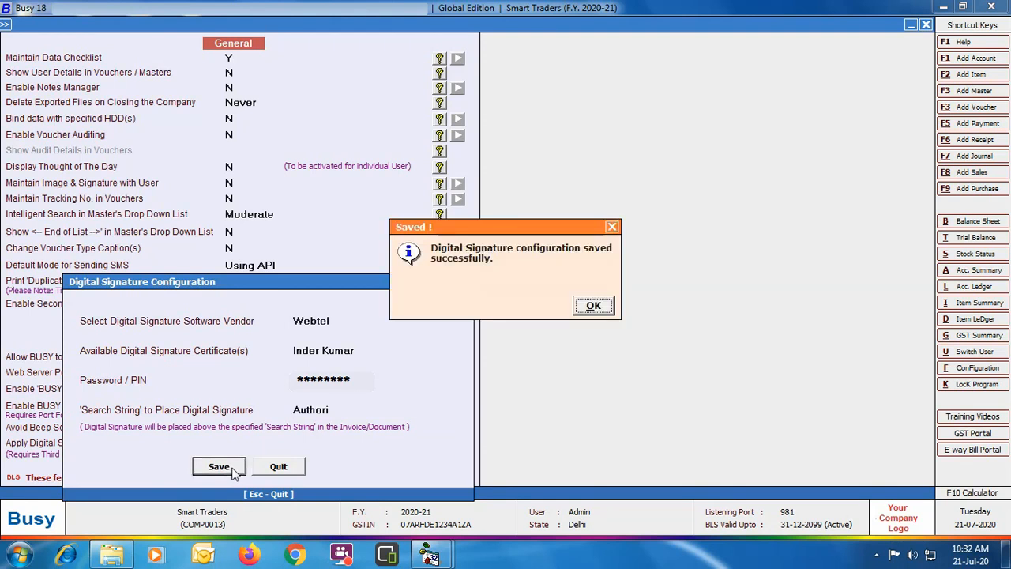
{"action": "left_click", "coordinate": [594, 307]}
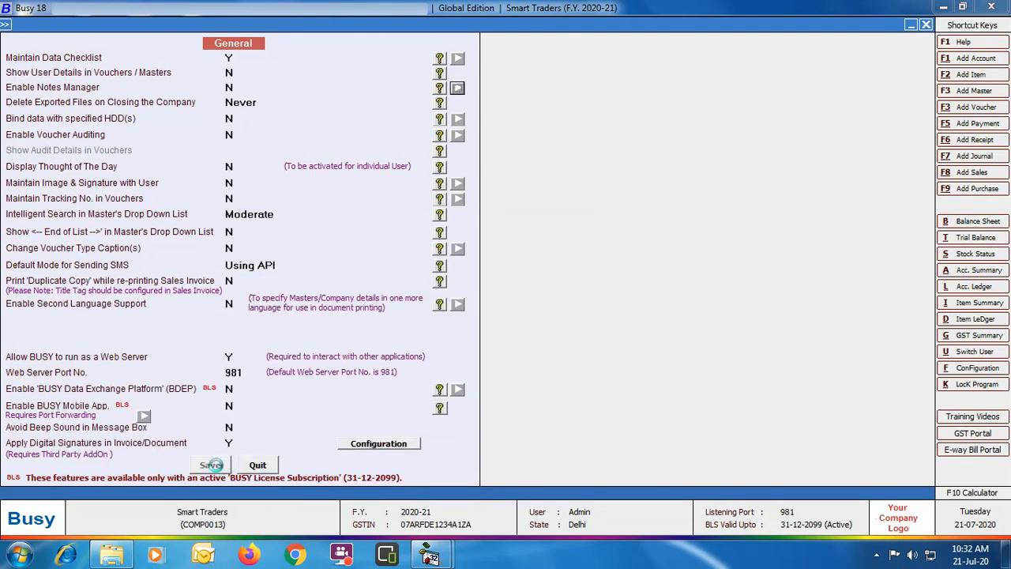
{"action": "left_click", "coordinate": [220, 471]}
{"action": "left_click", "coordinate": [100, 464]}
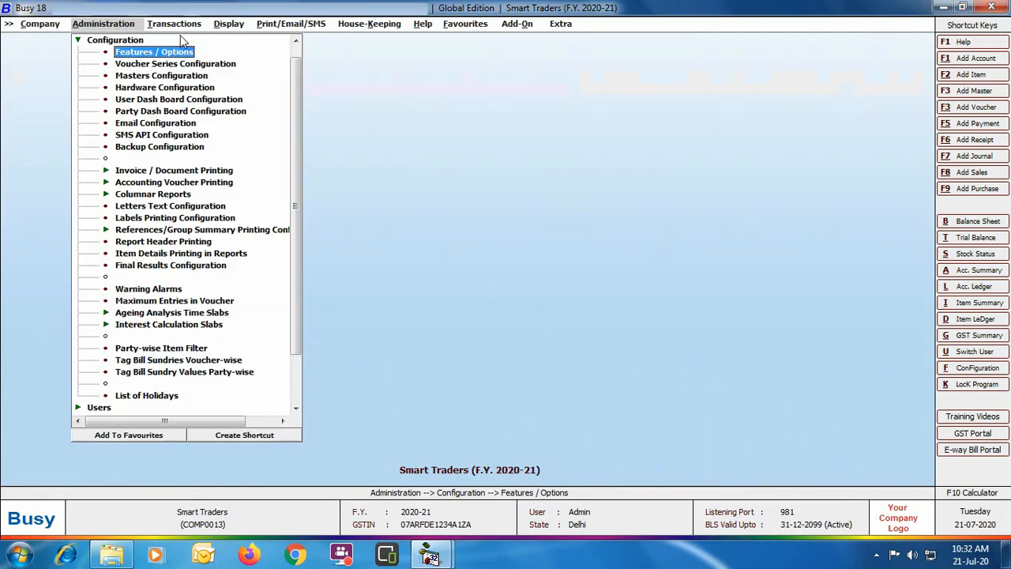
- Start a new sales voucher in the Main series dated 01-04-2020 for the party Shyam Trading Co
{"action": "left_click", "coordinate": [181, 25]}
{"action": "left_click", "coordinate": [180, 41]}
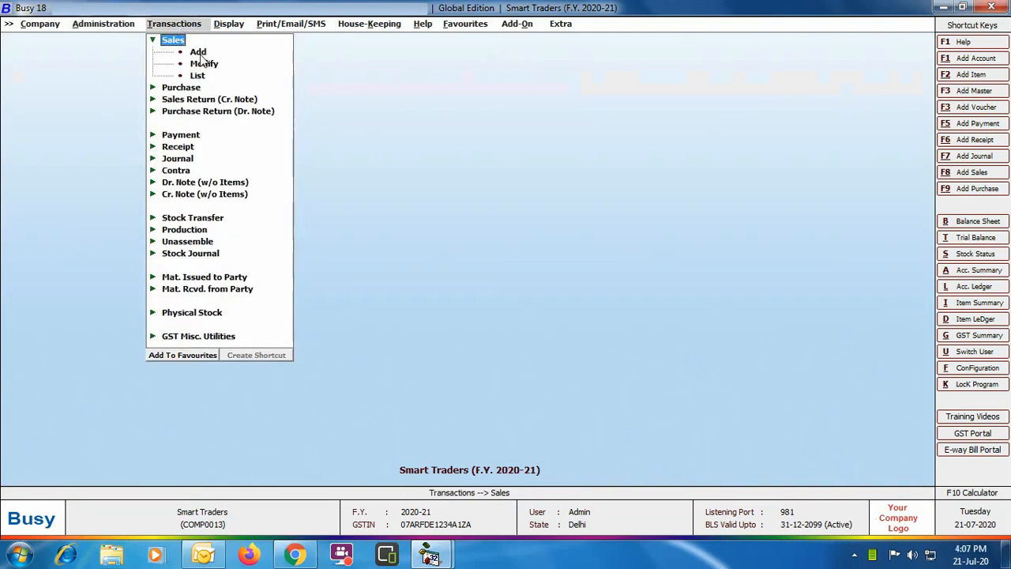
{"action": "left_click", "coordinate": [198, 51]}
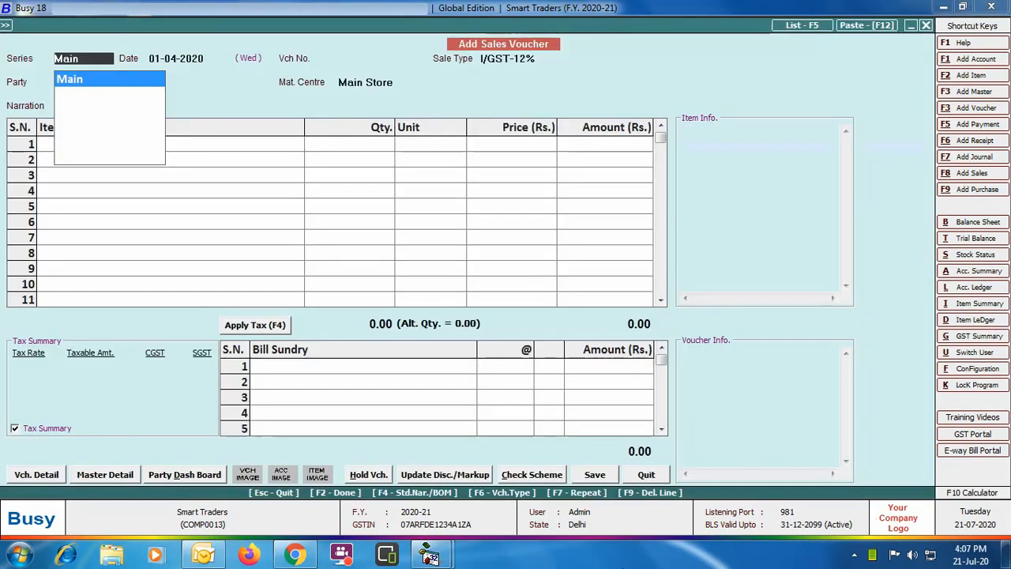
{"action": "key", "text": "Return"}
{"action": "key", "text": "Return"}
{"action": "key", "text": "Return"}
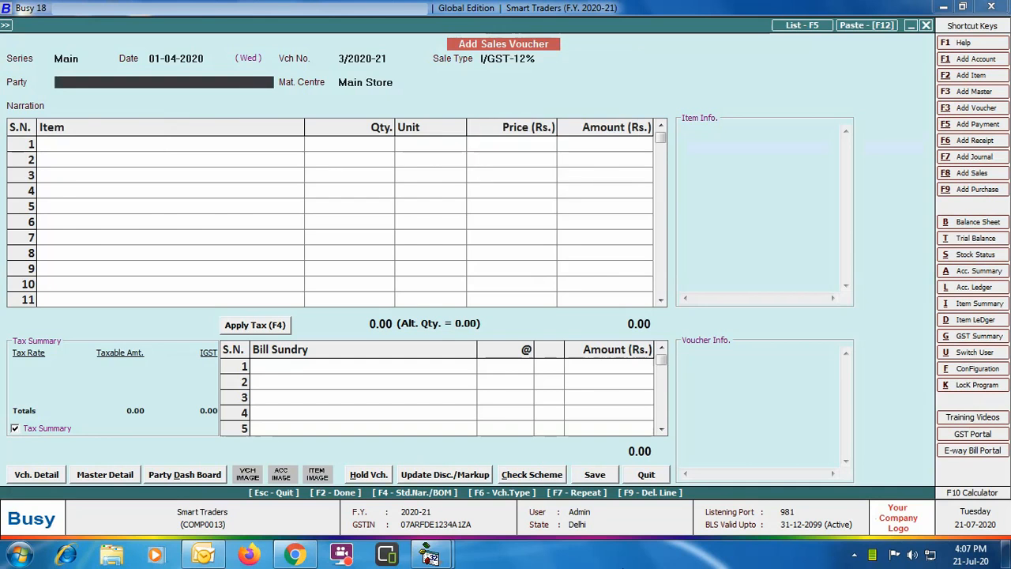
{"action": "type", "text": "shy"}
- Add the item Tat Stamping Box to the voucher with a quantity of 1000 Pcs. at a price of Rs. 100
{"action": "key", "text": "Return"}
{"action": "key", "text": "Return"}
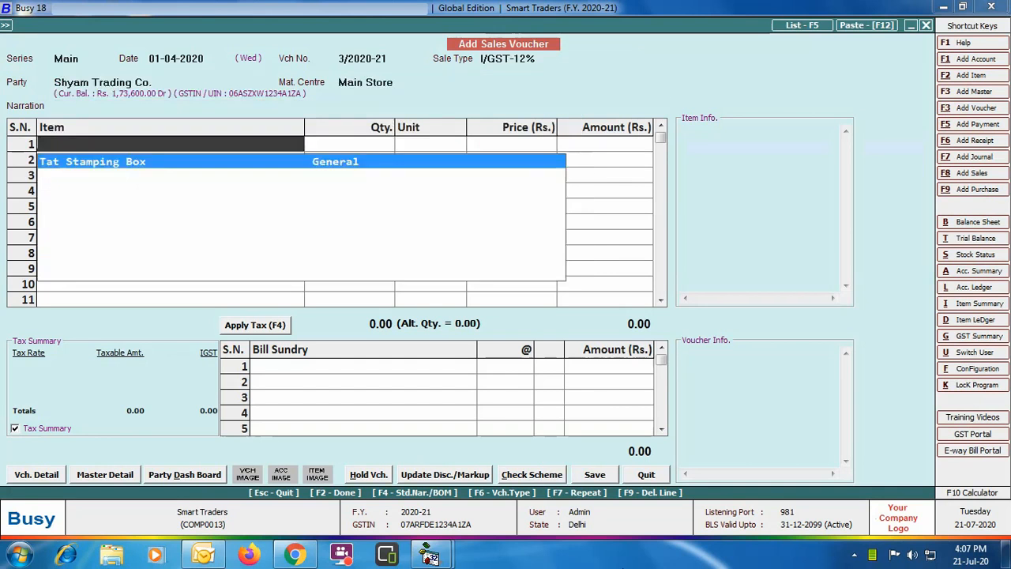
{"action": "key", "text": "Return"}
{"action": "type", "text": "1000"}
{"action": "key", "text": "Return"}
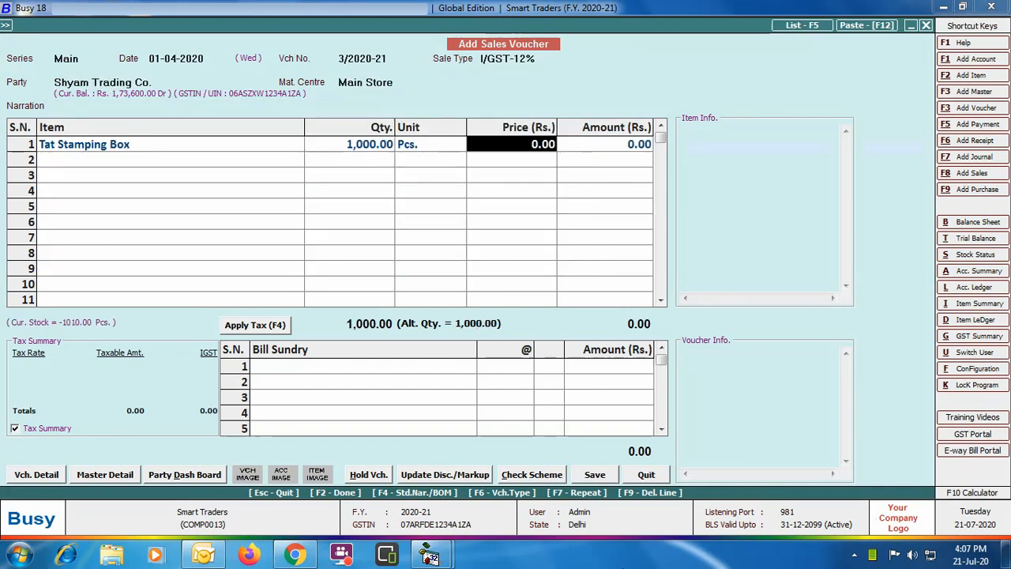
{"action": "type", "text": "100"}
- Apply IGST at 12% as the bill sundry and save the sales voucher
{"action": "key", "text": "Return"}
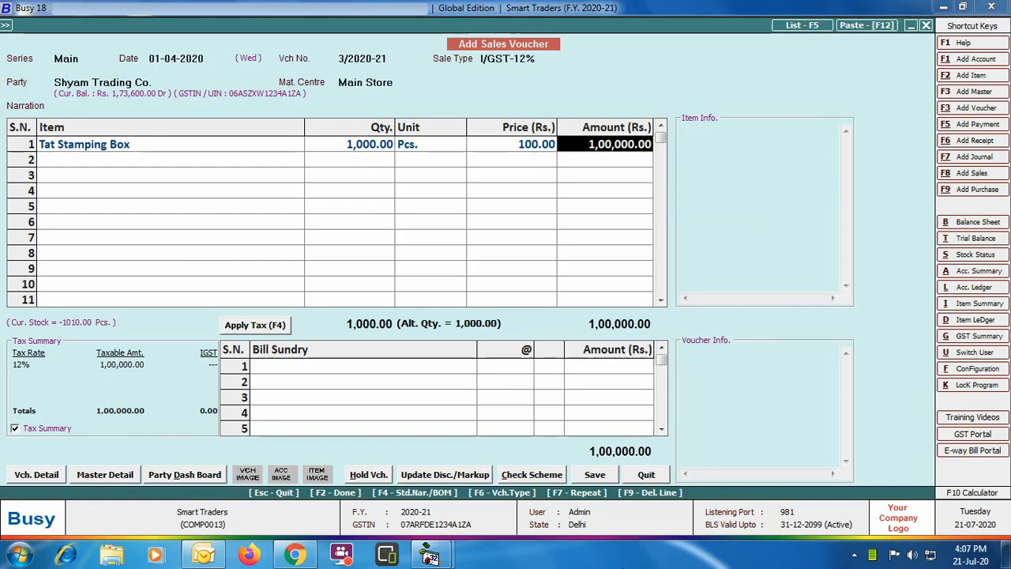
{"action": "key", "text": "Return"}
{"action": "key", "text": "Return"}
{"action": "key", "text": "Return"}
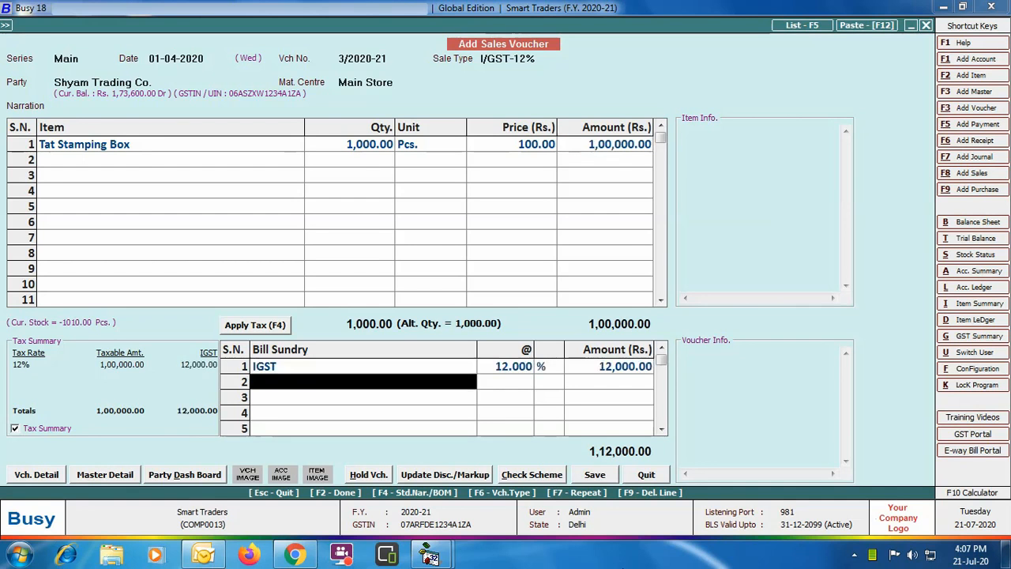
{"action": "key", "text": "Return"}
{"action": "key", "text": "Return"}
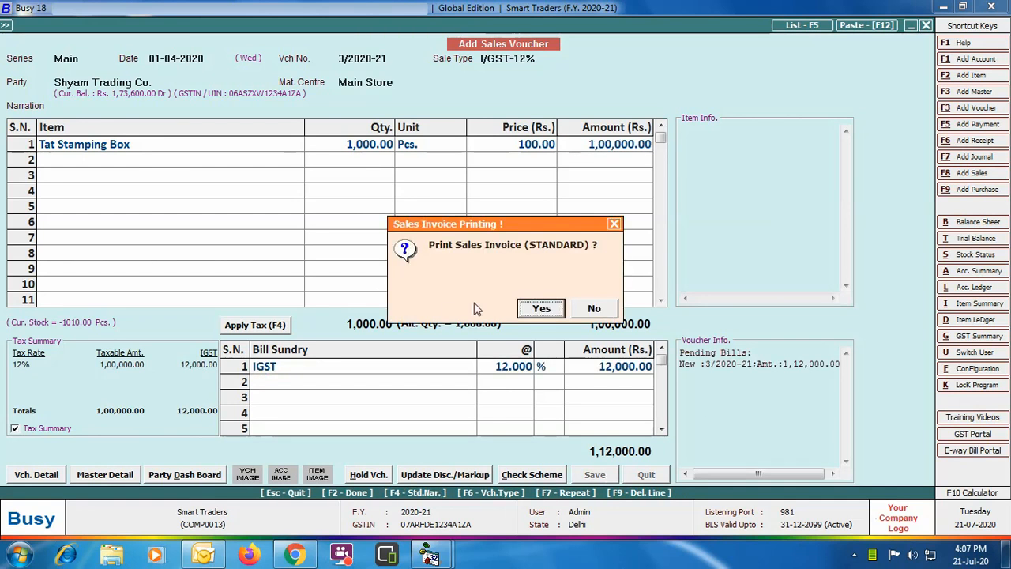
- Accept printing the STANDARD sales invoice with 1 copy and enable the digital signature for PDF
{"action": "left_click", "coordinate": [522, 308]}
{"action": "key", "text": "Return"}
{"action": "key", "text": "Return"}
{"action": "key", "text": "Return"}
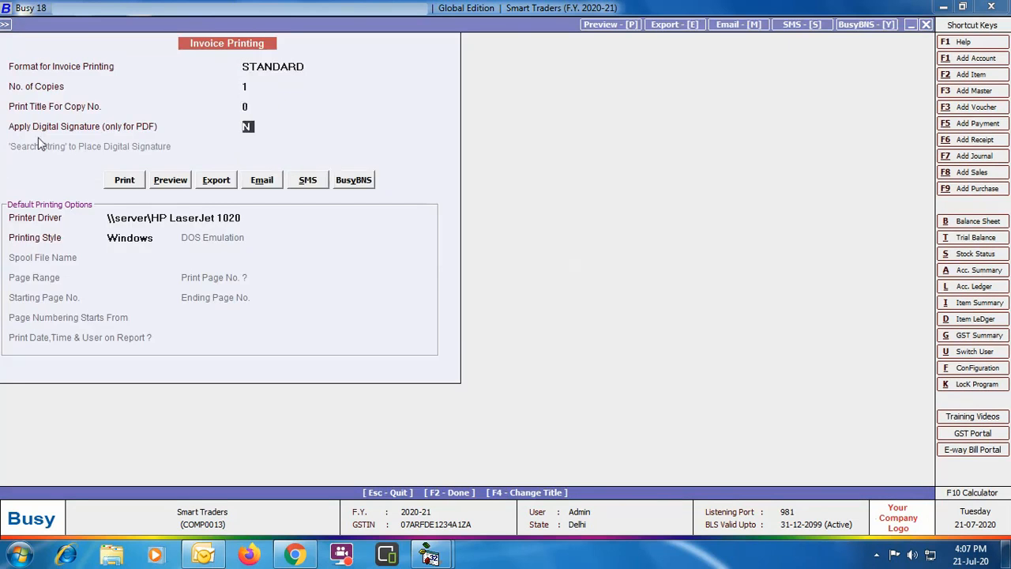
{"action": "key", "text": "y"}
{"action": "key", "text": "Return"}
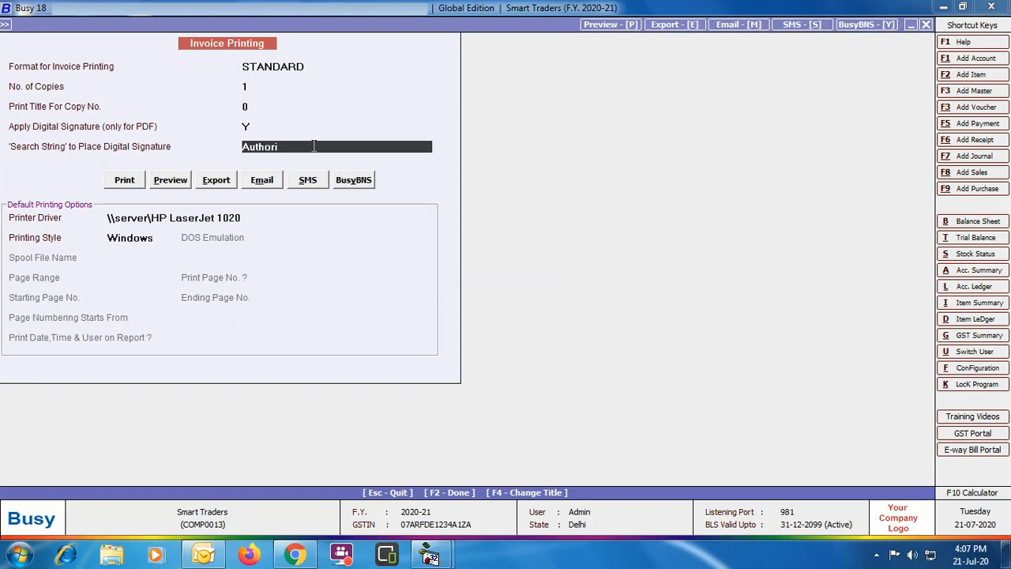
- Export the invoice as the PDF file "Sales - 3-2020-21" in D:\GST Companies\COMP0013 and open it
{"action": "left_click", "coordinate": [220, 185]}
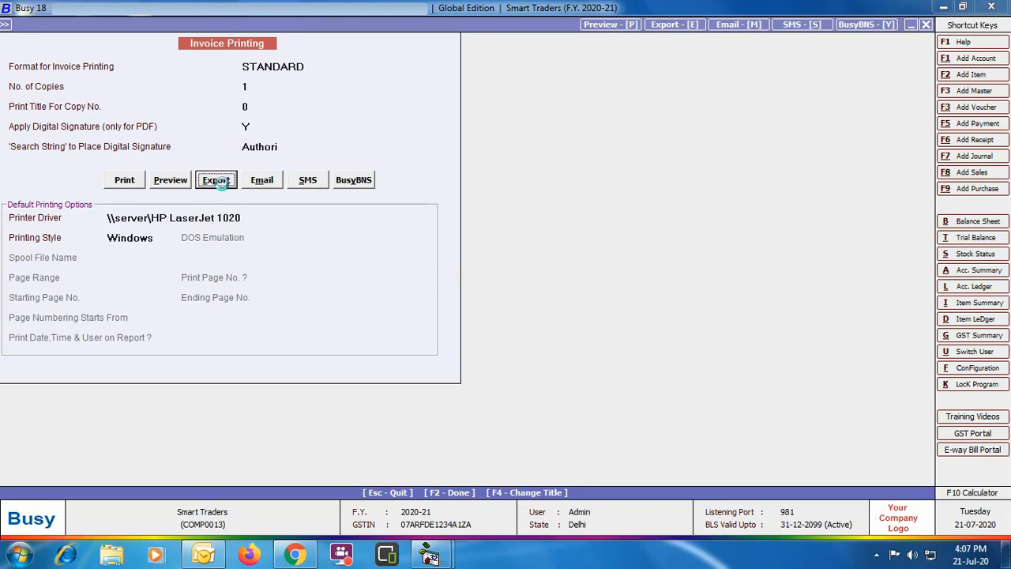
{"action": "key", "text": "Return"}
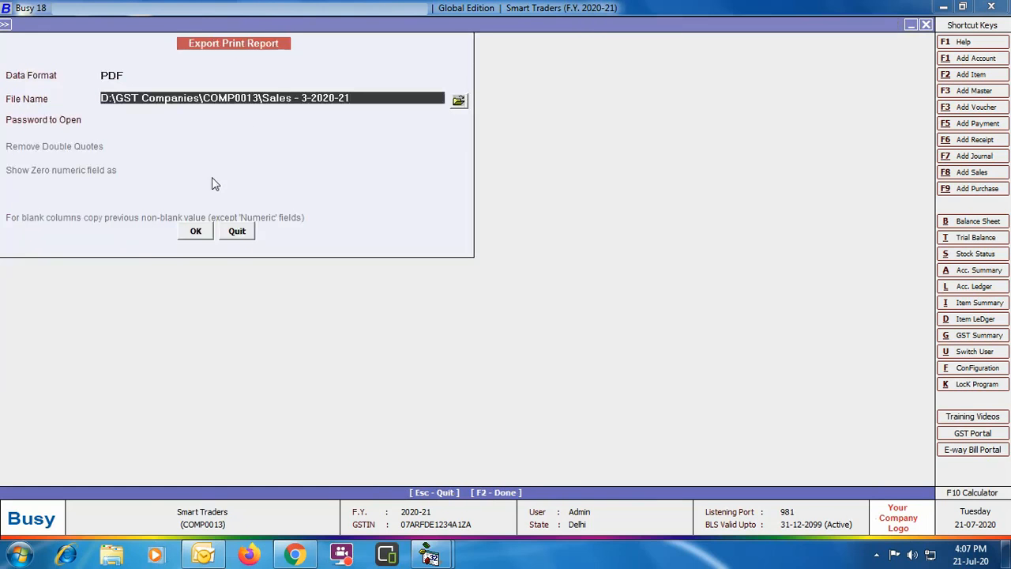
{"action": "left_click", "coordinate": [196, 231]}
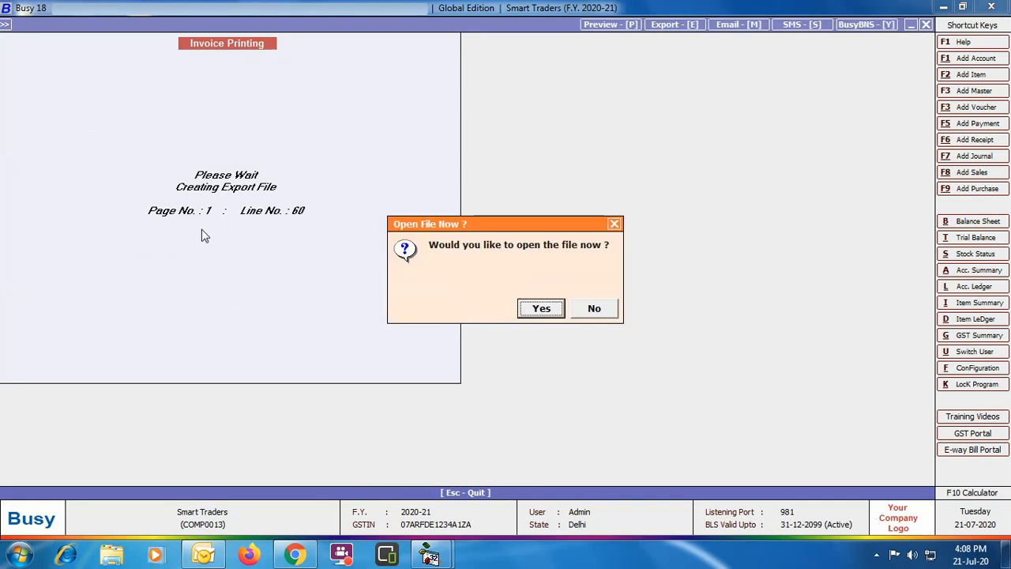
{"action": "key", "text": "Return"}
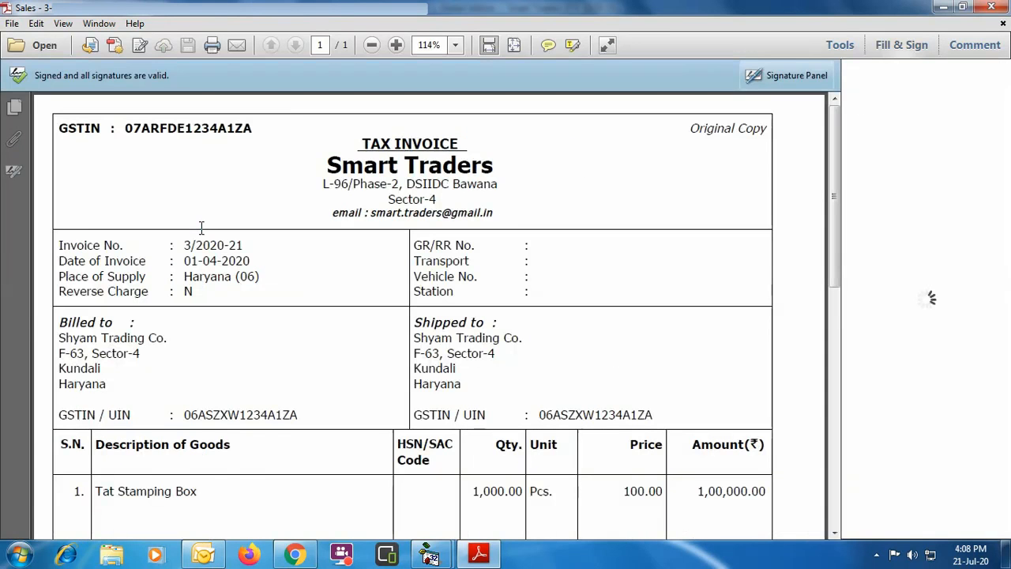
- Check the digital signature at the end of the PDF invoice, and close the PDF and the sales voucher entry
{"action": "left_click_drag", "start_coordinate": [836, 139], "coordinate": [762, 411]}
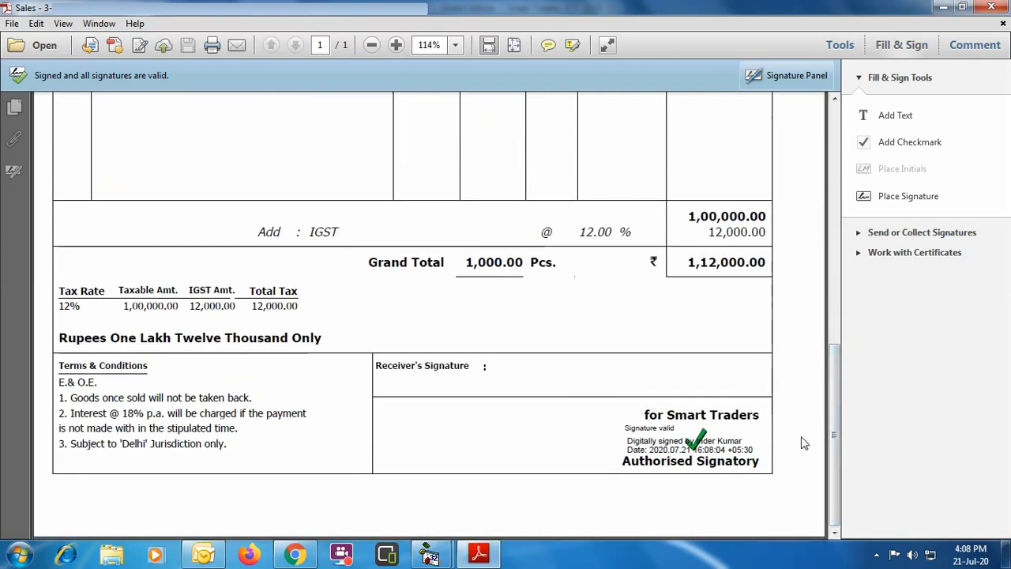
{"action": "left_click", "coordinate": [991, 8]}
{"action": "left_click", "coordinate": [926, 25]}
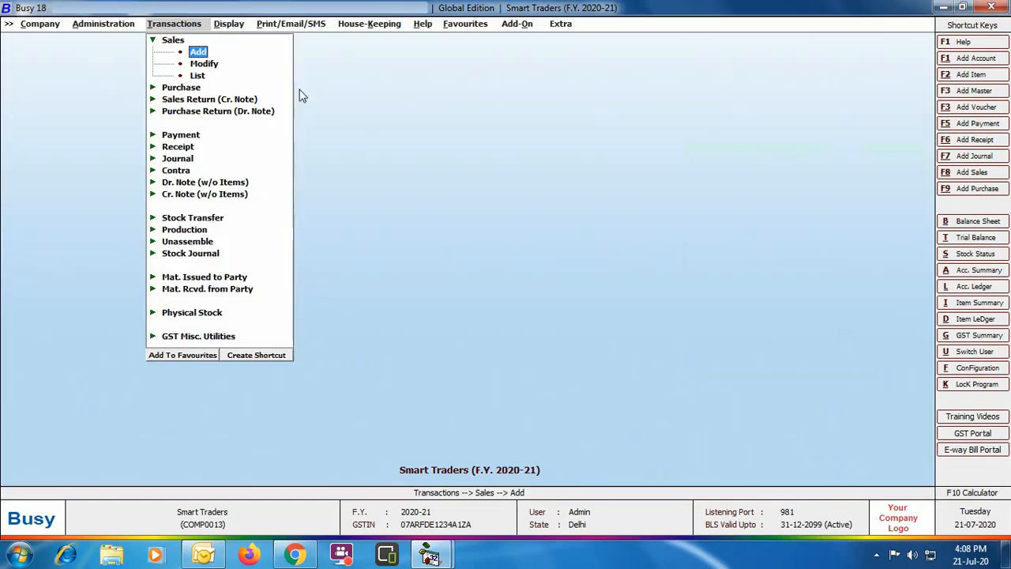
- Open sales voucher 3/2020-21 of the Main series for modification and prepare an email of it in the STANDARD format
{"action": "left_click", "coordinate": [204, 64]}
{"action": "key", "text": "Return"}
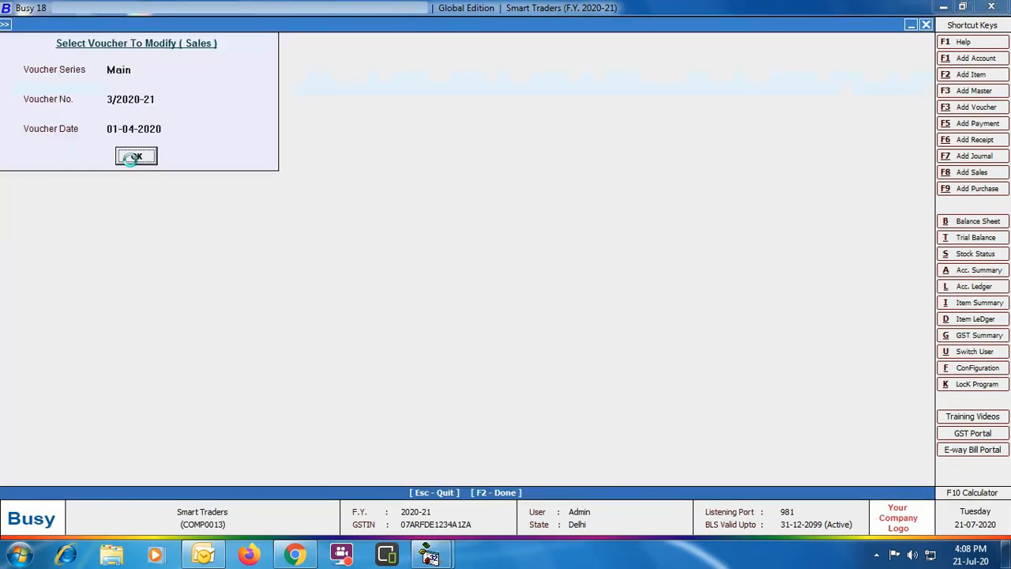
{"action": "left_click", "coordinate": [135, 156]}
{"action": "left_click", "coordinate": [668, 27]}
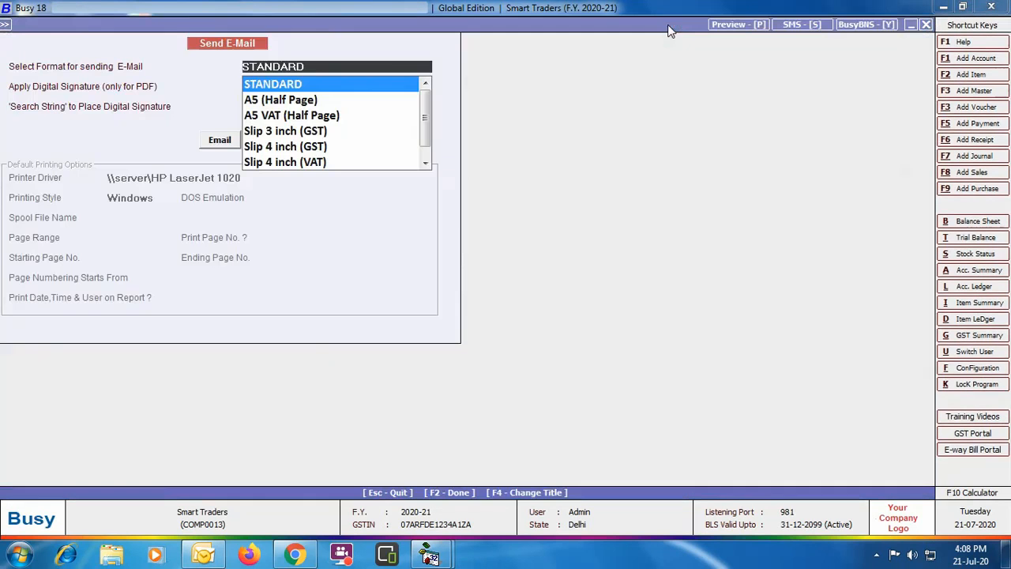
{"action": "key", "text": "Return"}
{"action": "left_click", "coordinate": [222, 143]}
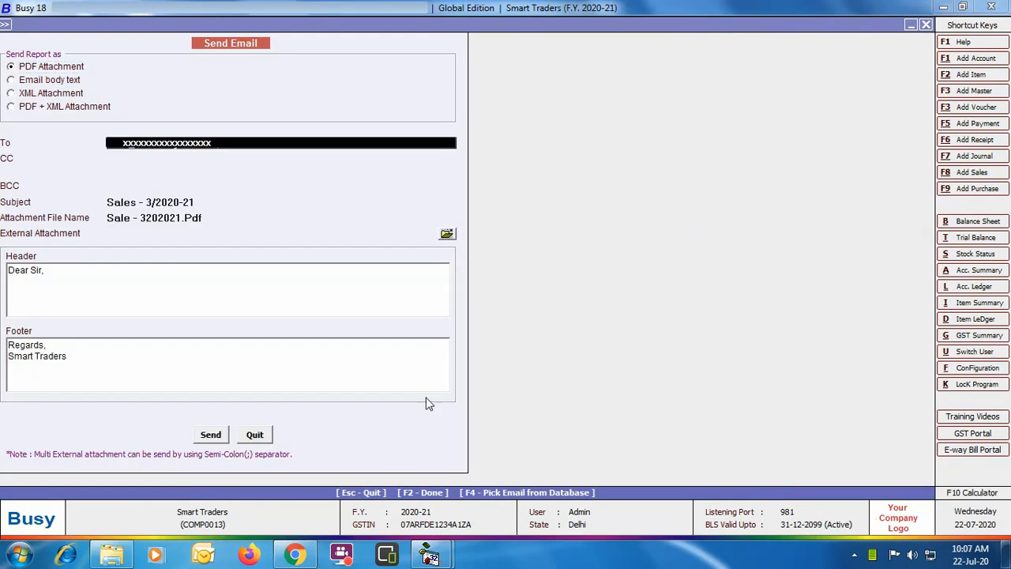
- Add the line "PFA Sales Invoice" to the email header and send the email with the PDF attachment
{"action": "left_click", "coordinate": [13, 286]}
{"action": "type", "text": "PFA Sales Invoice"}
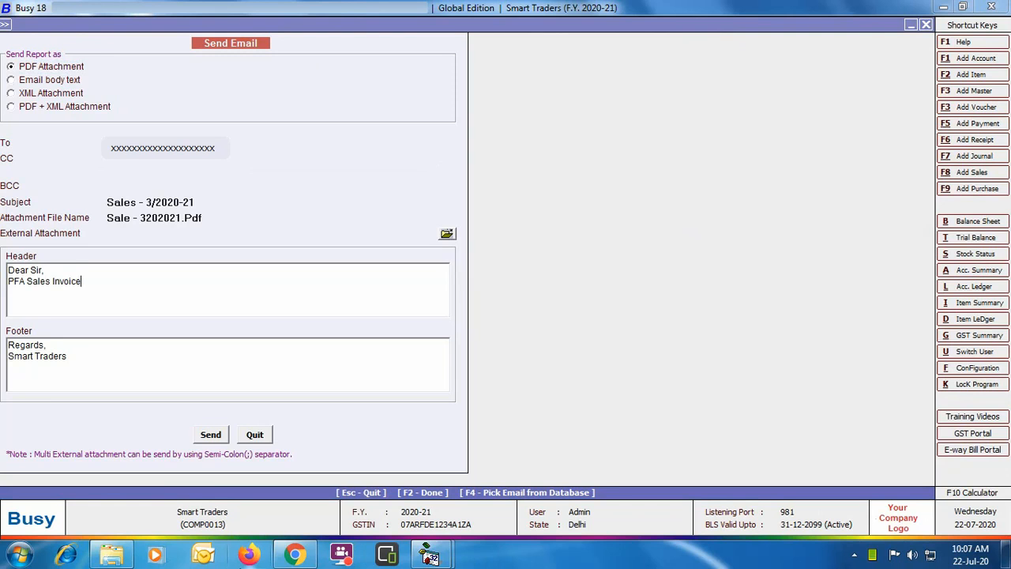
{"action": "left_click", "coordinate": [220, 434]}
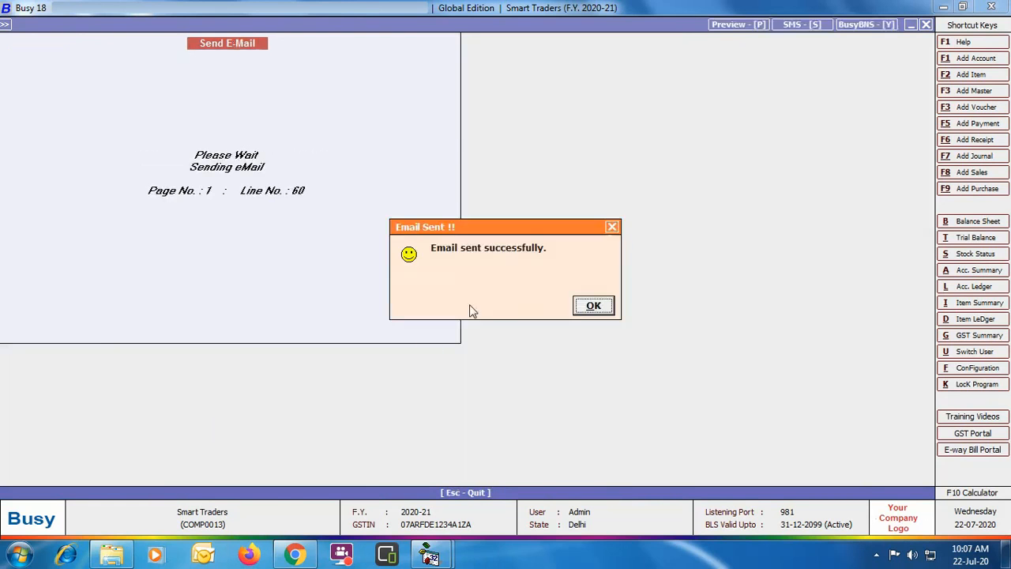
{"action": "left_click", "coordinate": [581, 300]}
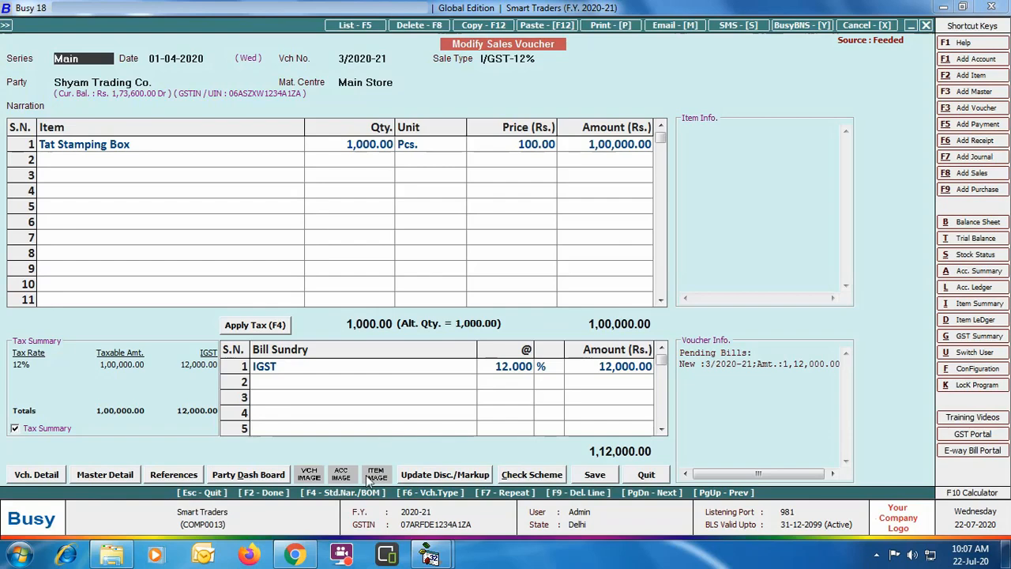
- Switch to Yahoo Mail in Chrome, open the received "Sales - 3/2020-21" email and download its PDF attachment
{"action": "left_click", "coordinate": [295, 555]}
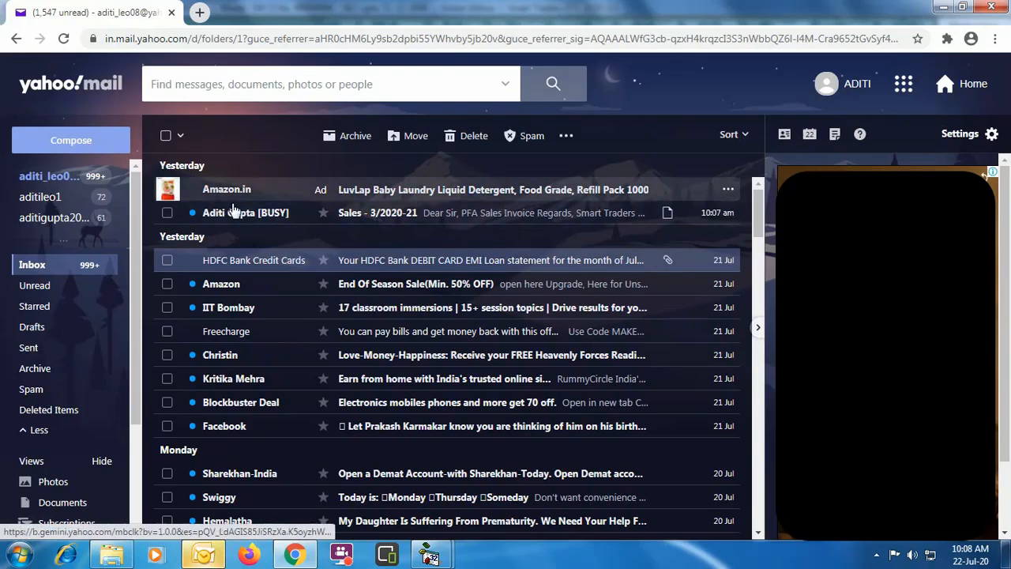
{"action": "left_click", "coordinate": [575, 222]}
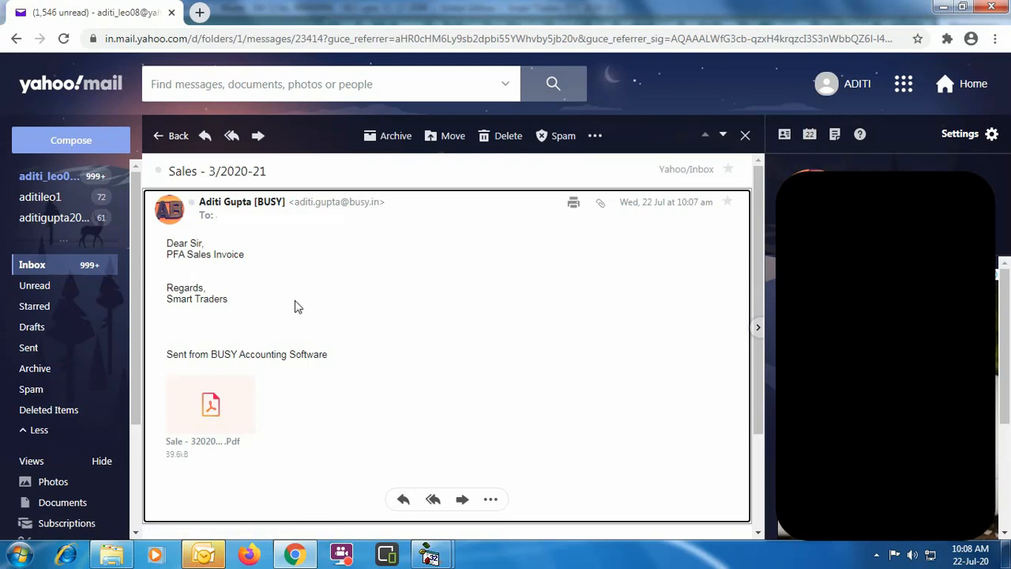
{"action": "mouse_move", "coordinate": [201, 435]}
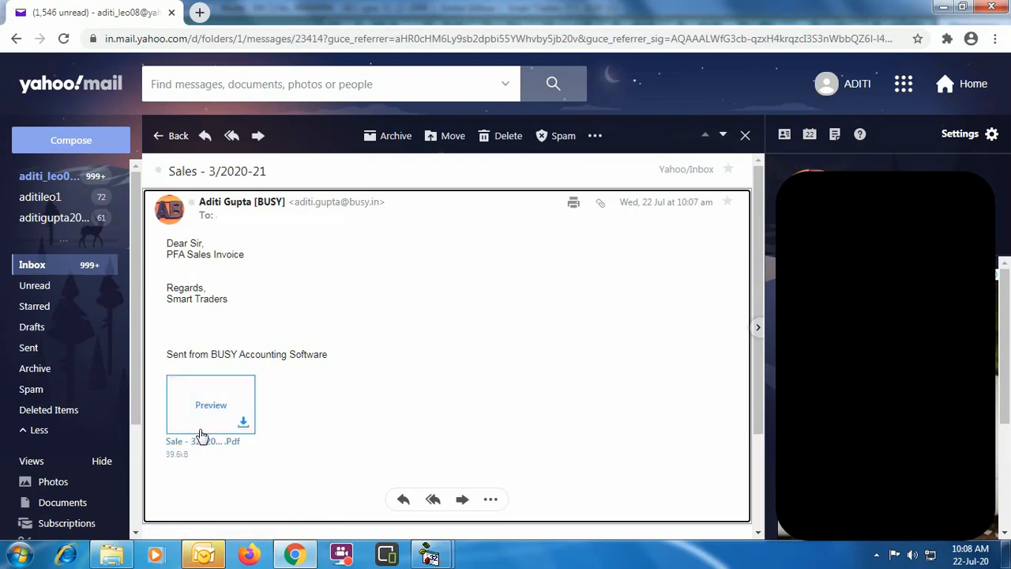
{"action": "left_click", "coordinate": [243, 427]}
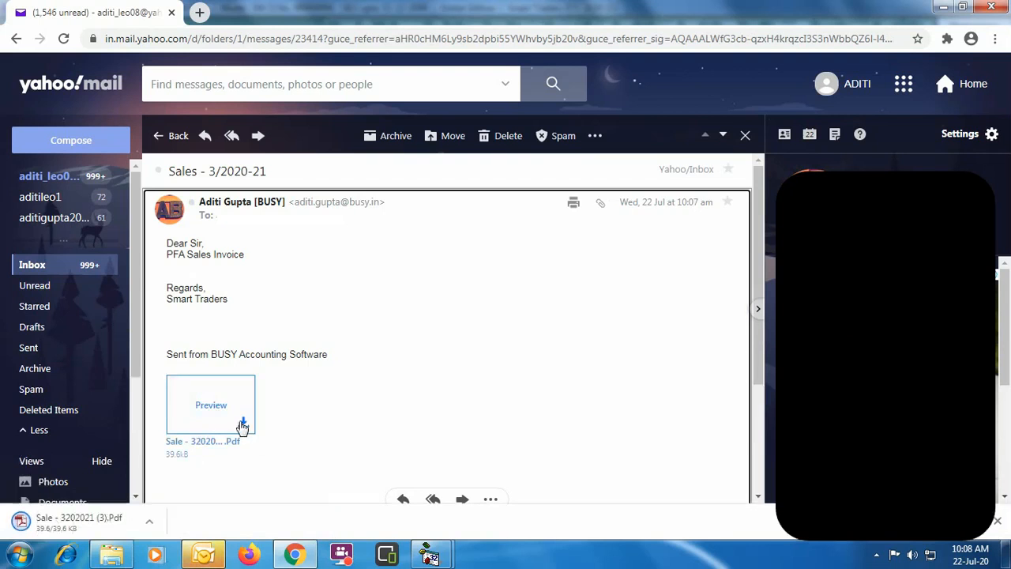
- View the downloaded PDF invoice to check its digital signature, and quit the open sales voucher in Busy
{"action": "left_click", "coordinate": [103, 522]}
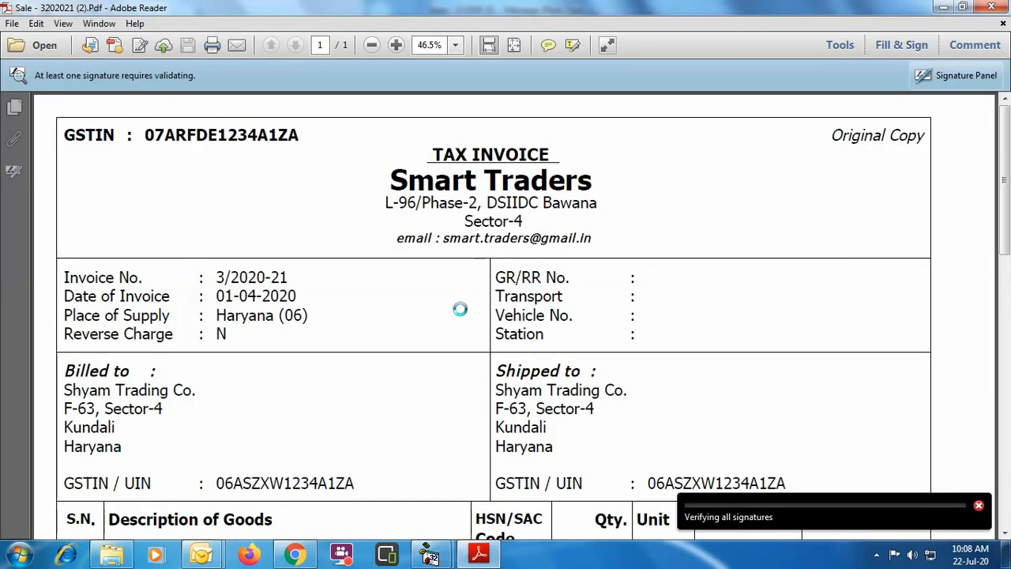
{"action": "scroll", "coordinate": [557, 406], "scroll_direction": "down", "scroll_amount": 10}
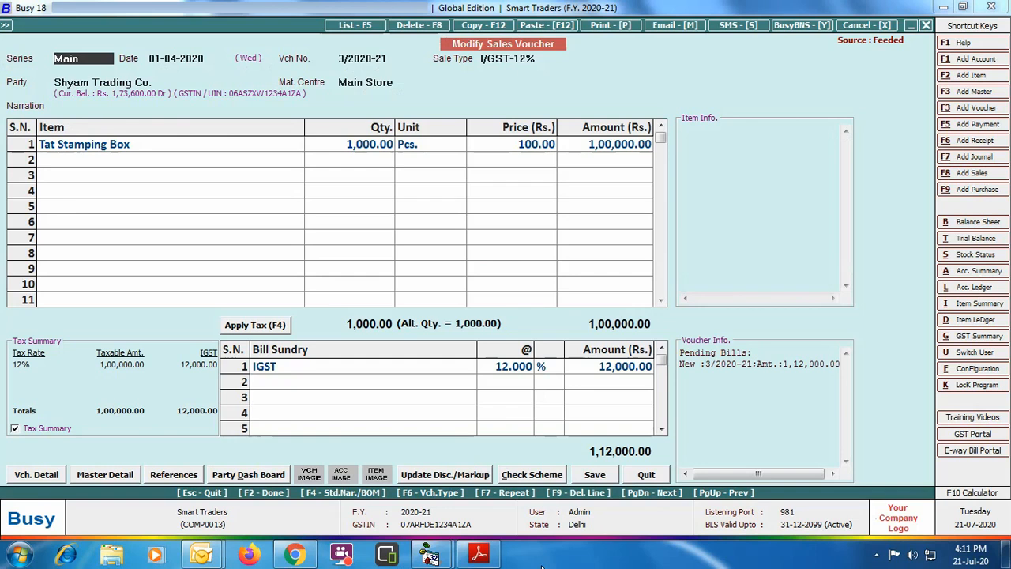
{"action": "left_click", "coordinate": [646, 474]}
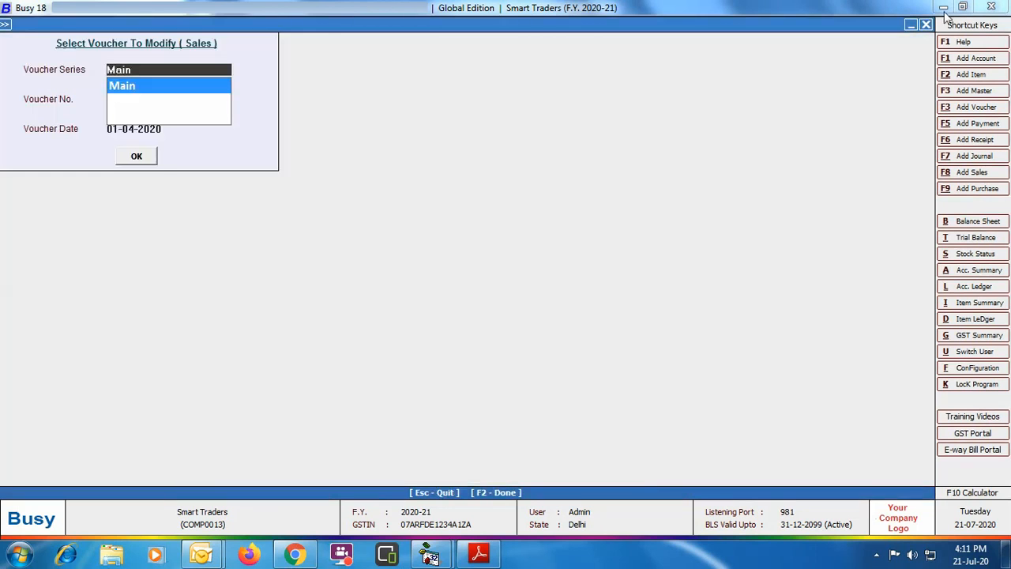
- Start a Statement of A/c printout from Outstanding Analysis in Standard format for one account, with the covering letter included
{"action": "left_click", "coordinate": [926, 25]}
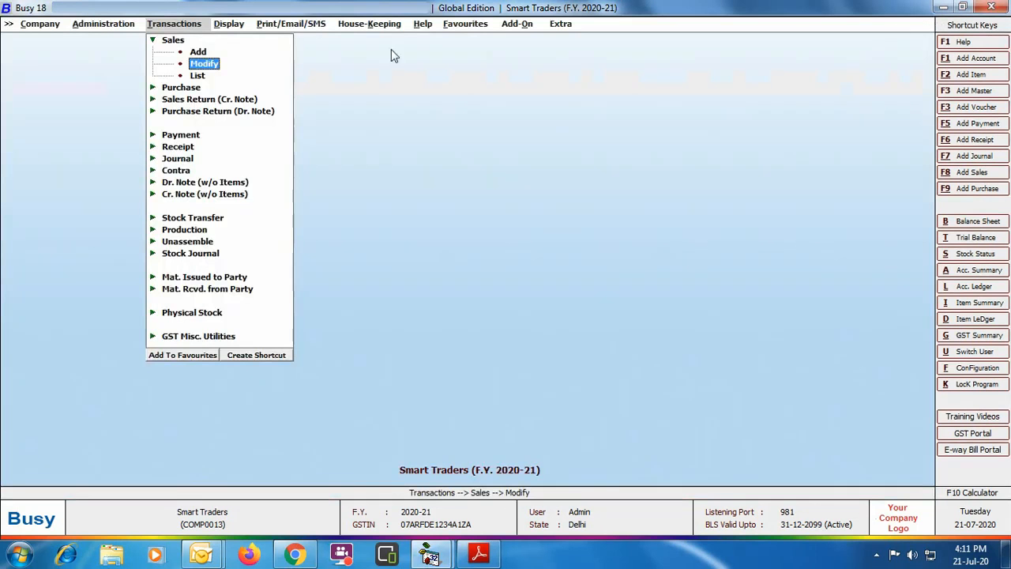
{"action": "left_click", "coordinate": [315, 24]}
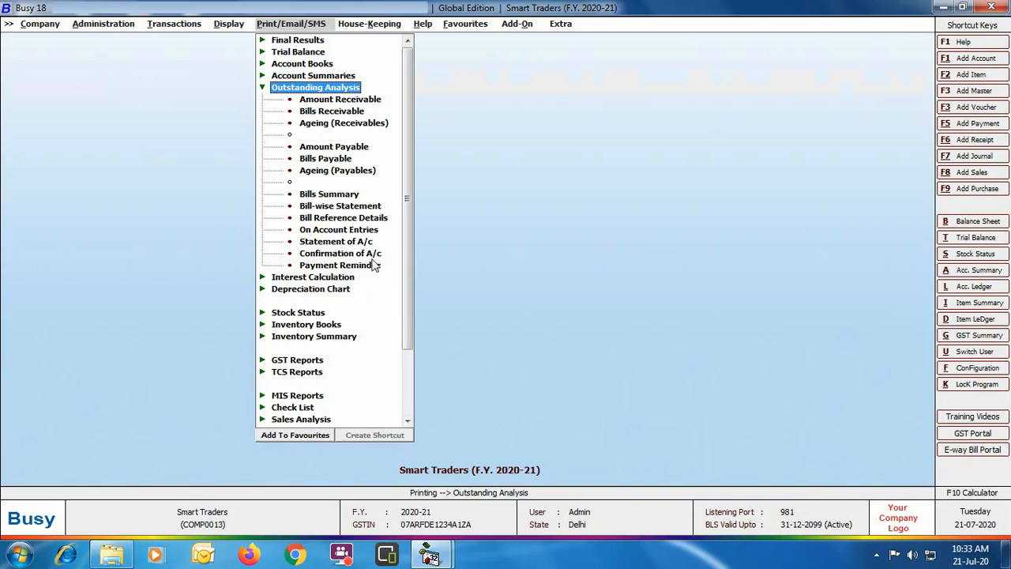
{"action": "left_click", "coordinate": [345, 243]}
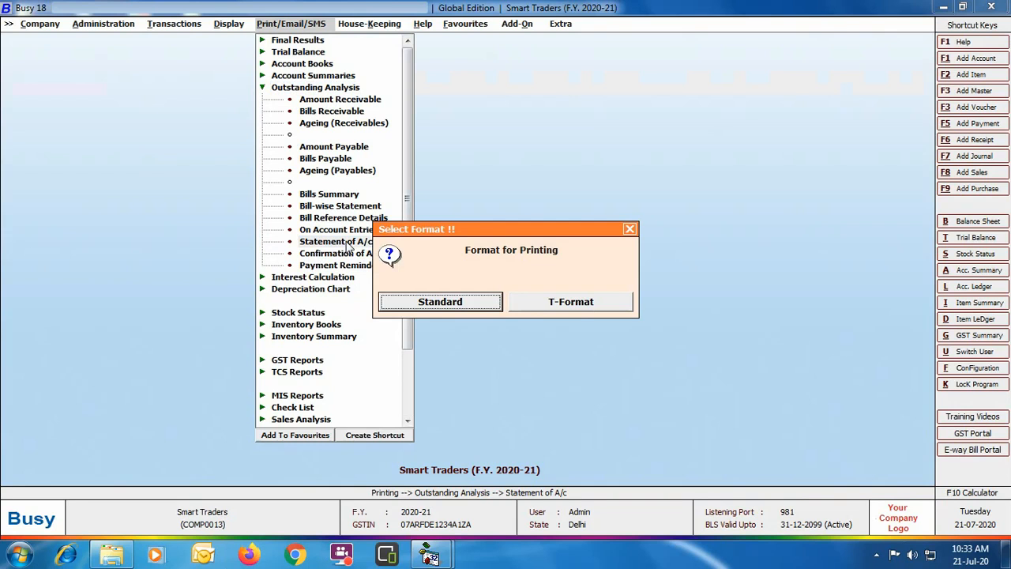
{"action": "key", "text": "Return"}
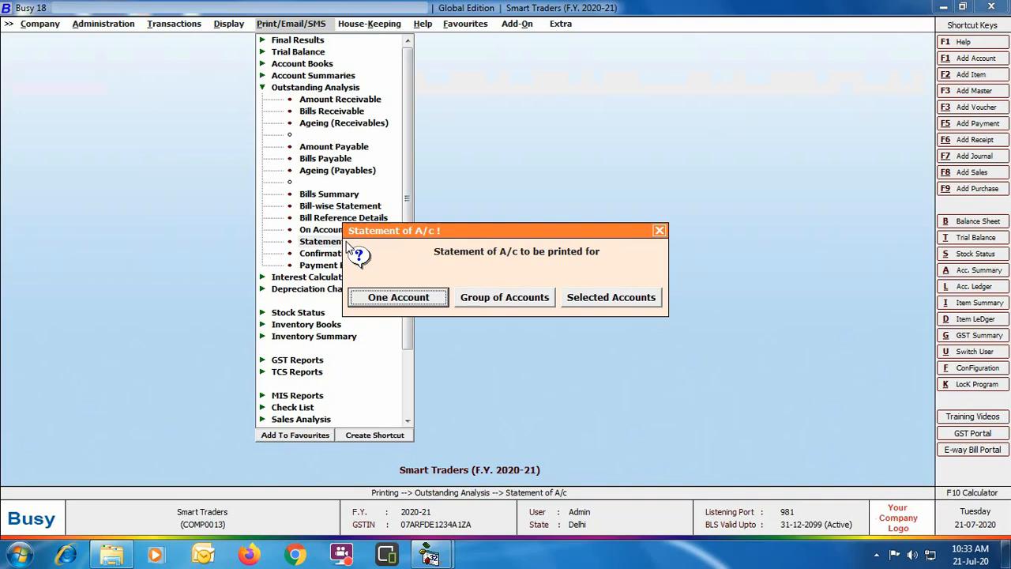
{"action": "key", "text": "Return"}
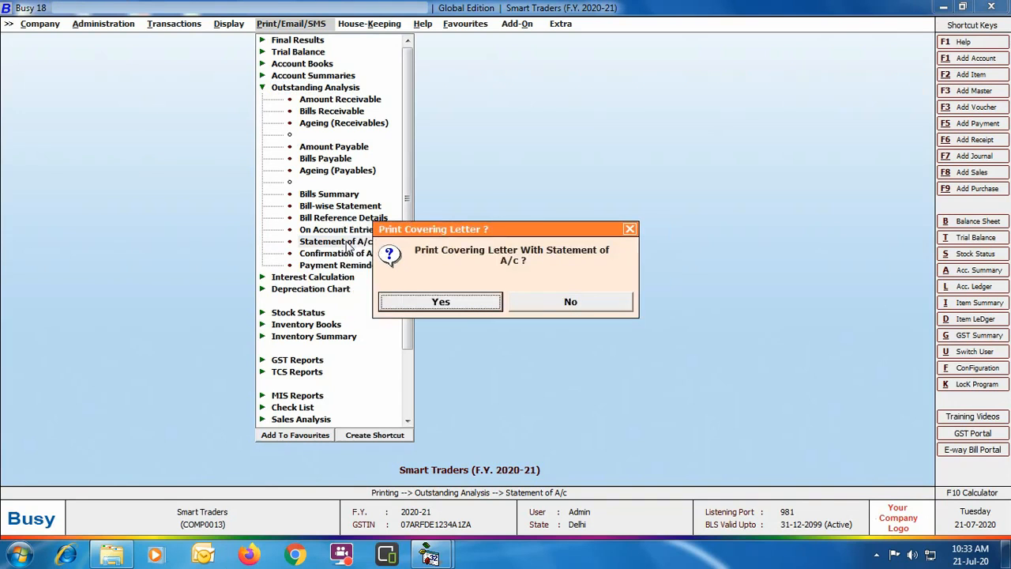
{"action": "left_click", "coordinate": [460, 307]}
- Set the statement's account to Shyam Trading Co., its ending date to 30-04-2020 and its printing format to STANDARD
{"action": "type", "text": "sh"}
{"action": "key", "text": "Down"}
{"action": "key", "text": "Return"}
{"action": "key", "text": "Return"}
{"action": "type", "text": "30-04"}
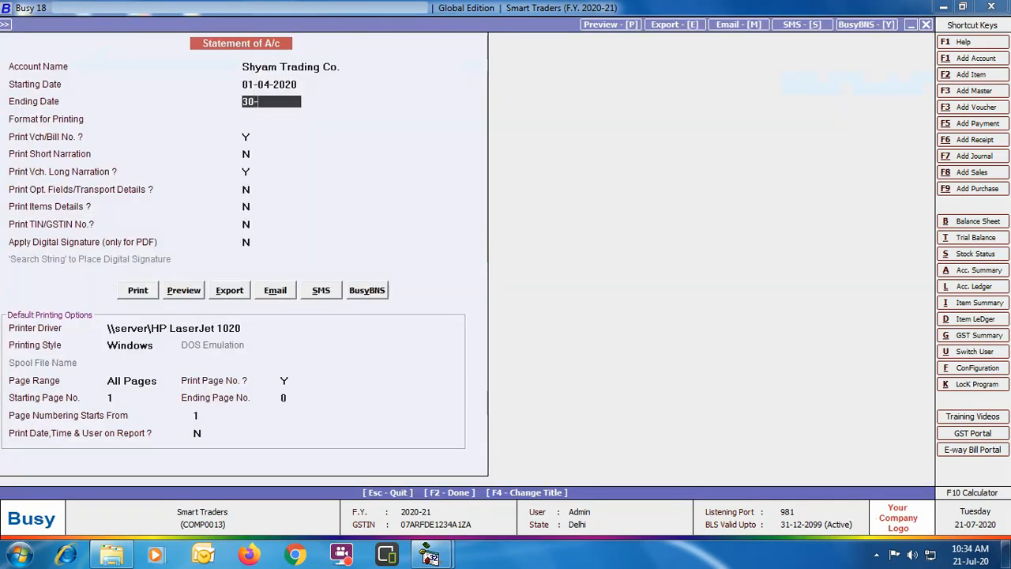
{"action": "key", "text": "Return"}
{"action": "key", "text": "Return"}
{"action": "key", "text": "Return"}
{"action": "key", "text": "Return"}
{"action": "key", "text": "Return"}
{"action": "key", "text": "Return"}
{"action": "key", "text": "Return"}
{"action": "key", "text": "Return"}
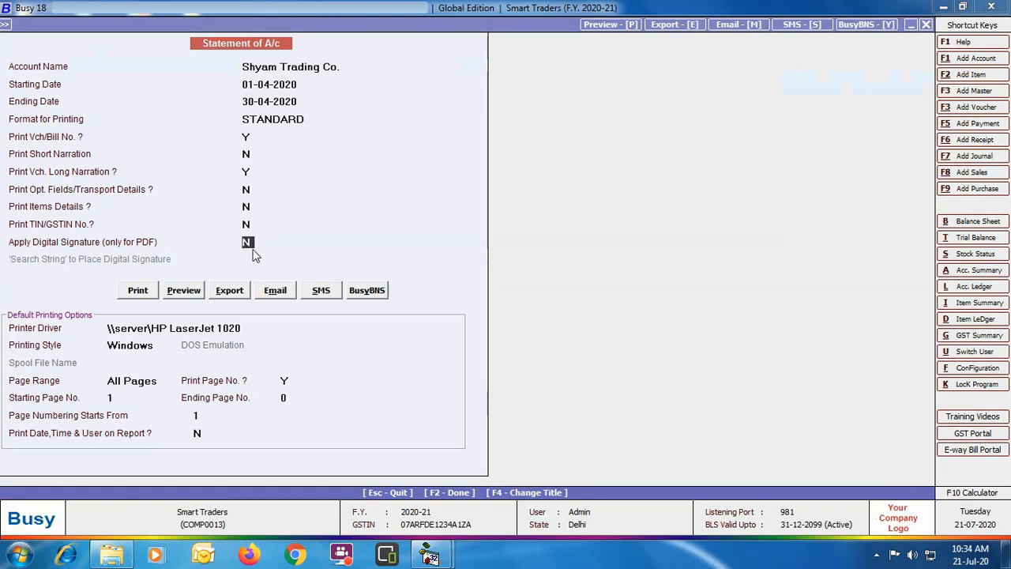
- Enable the digital signature with the search string "Authori" and export the statement as a PDF under the suggested file name
{"action": "type", "text": "Y"}
{"action": "key", "text": "Return"}
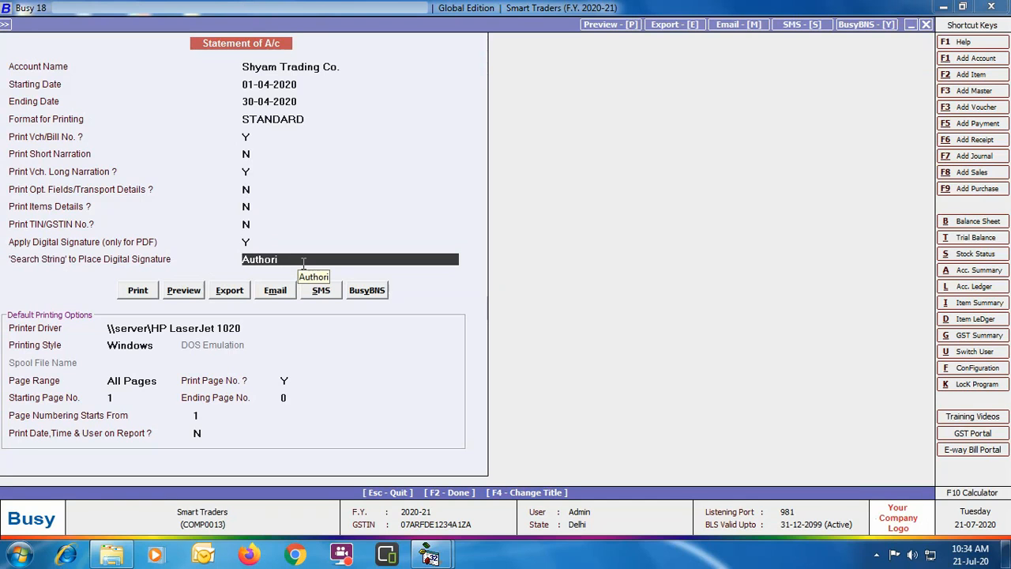
{"action": "left_click", "coordinate": [235, 293]}
{"action": "key", "text": "Return"}
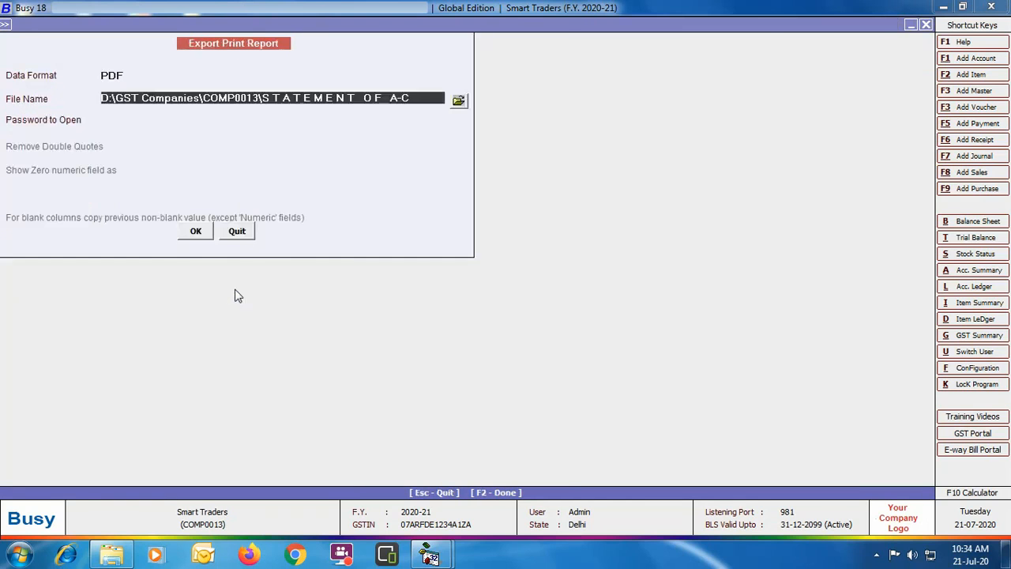
{"action": "left_click", "coordinate": [198, 235]}
{"action": "key", "text": "Return"}
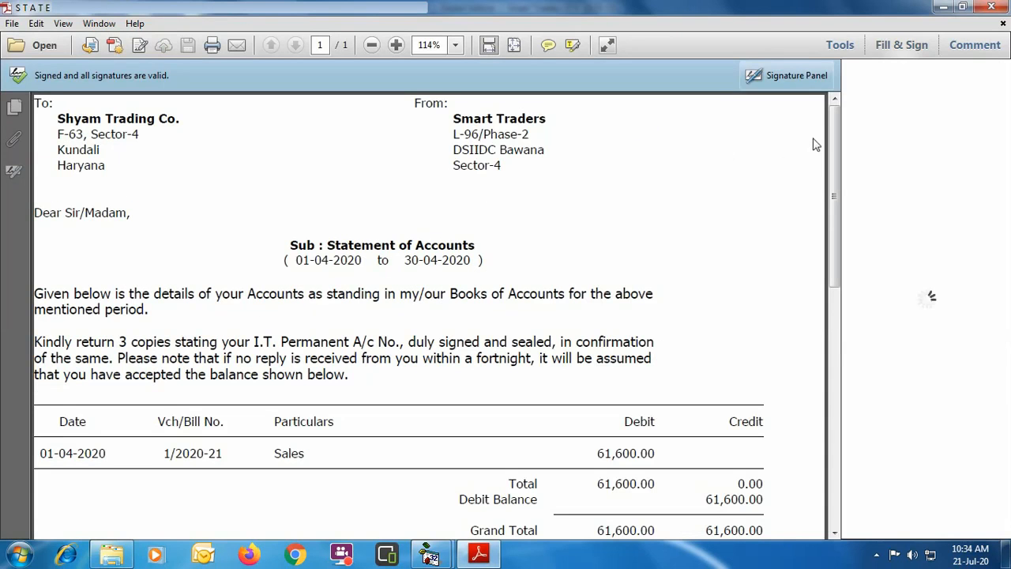
- Examine the digital signature above the authorised signatory line in the exported PDF, and quit the PDF and the statement form
{"action": "left_click_drag", "start_coordinate": [835, 144], "coordinate": [835, 345]}
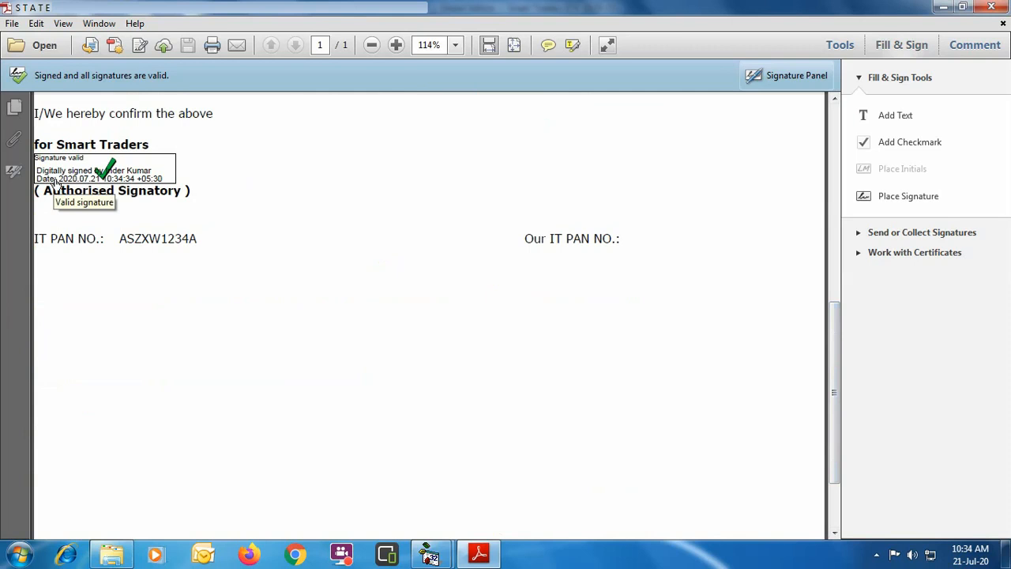
{"action": "left_click", "coordinate": [996, 7]}
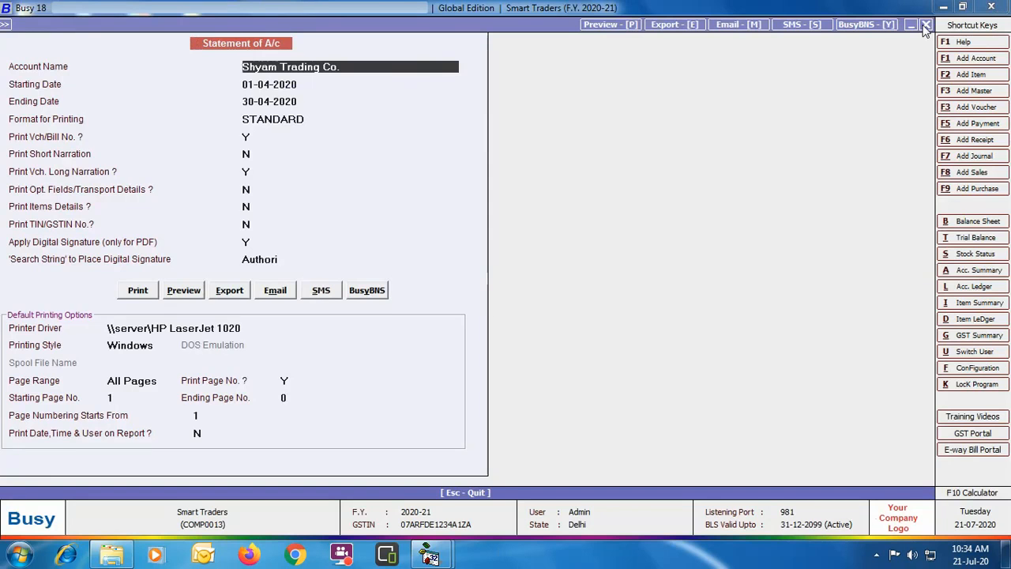
{"action": "key", "text": "Escape"}
{"action": "key", "text": "Escape"}
{"action": "key", "text": "Escape"}
{"action": "key", "text": "Escape"}
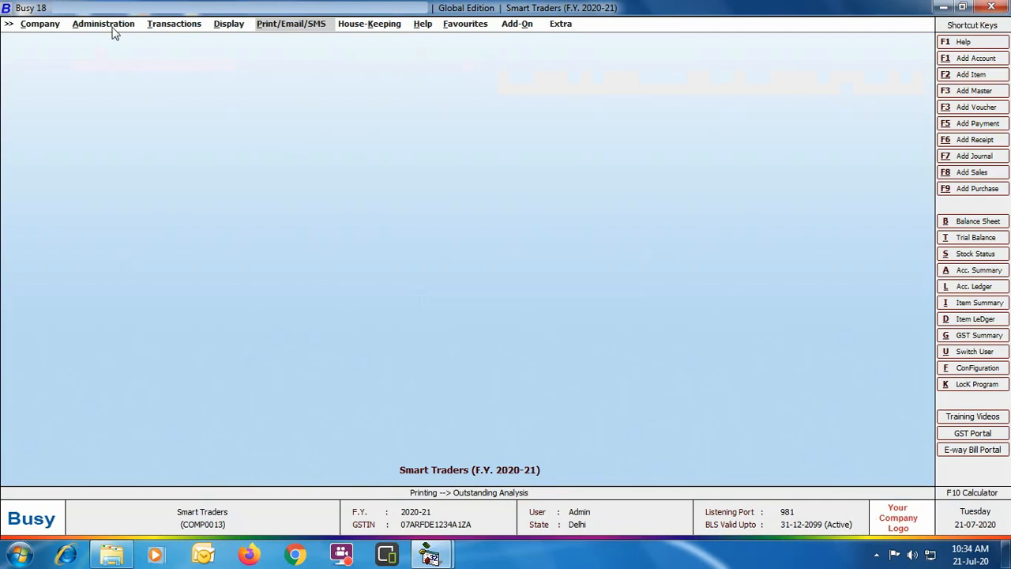
- Open the user listed directly below Admin for modification from the user administration
{"action": "left_click", "coordinate": [131, 27]}
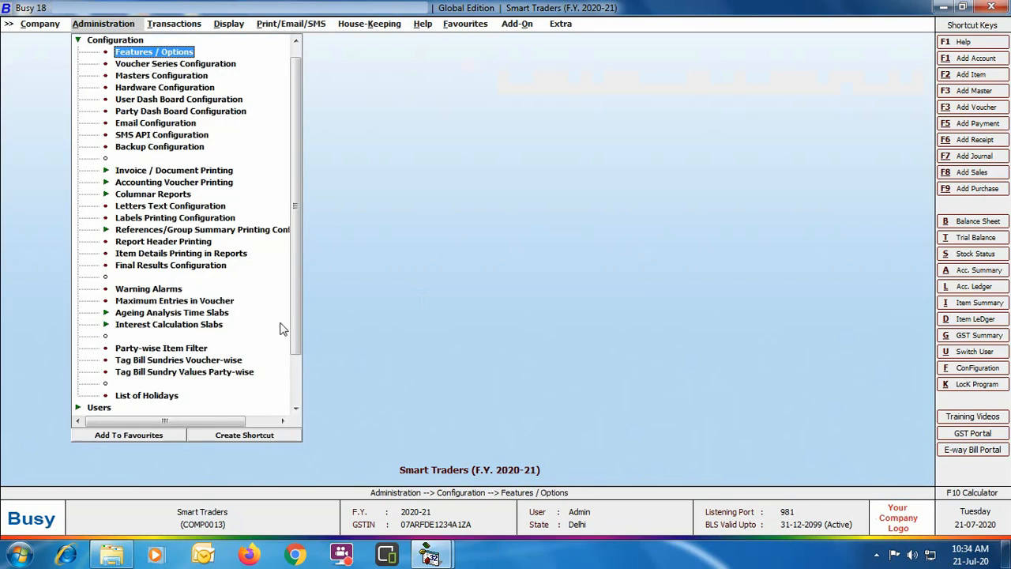
{"action": "left_click_drag", "start_coordinate": [296, 308], "coordinate": [293, 379]}
{"action": "left_click", "coordinate": [100, 349]}
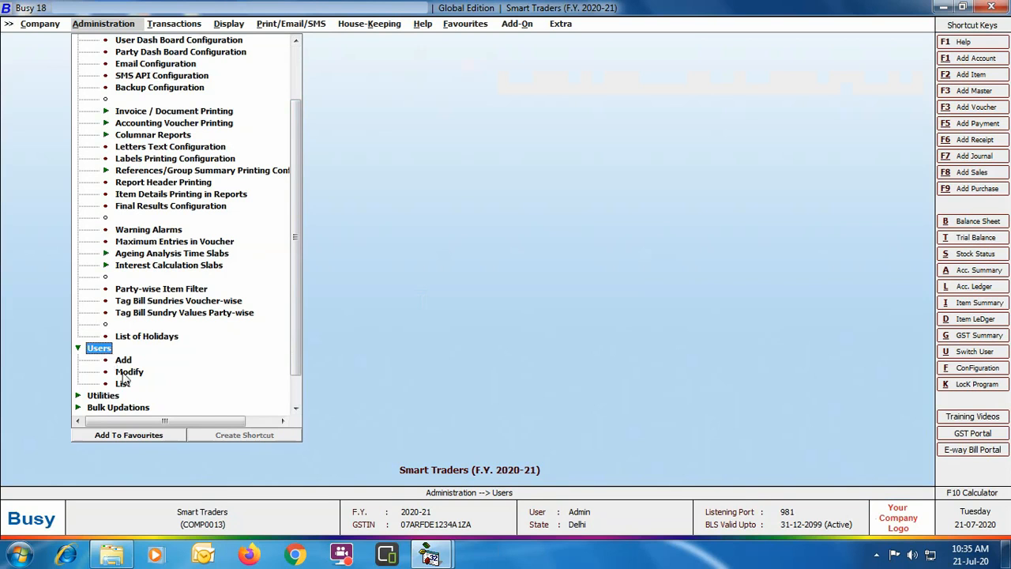
{"action": "left_click", "coordinate": [129, 372]}
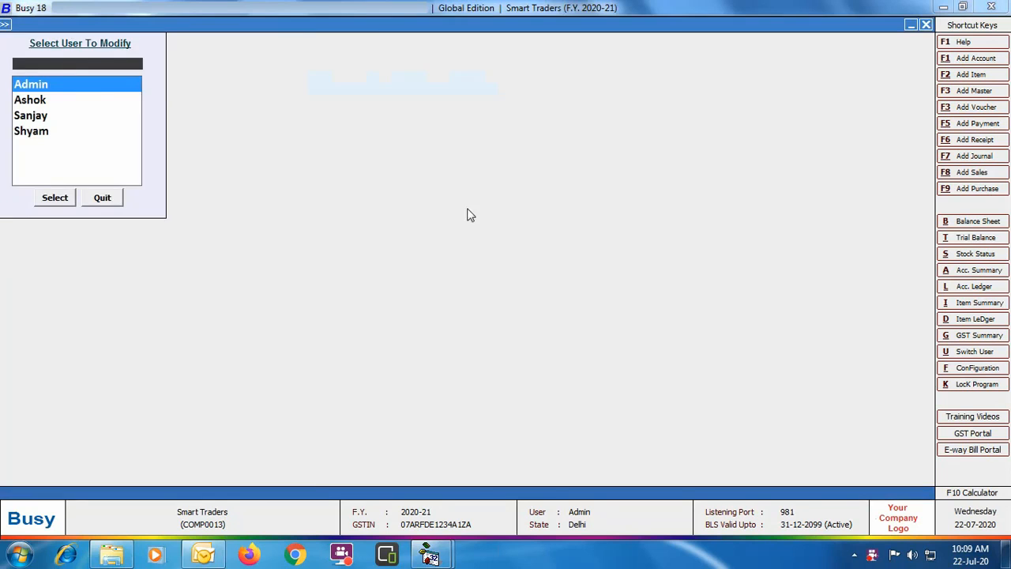
{"action": "double_click", "coordinate": [39, 101]}
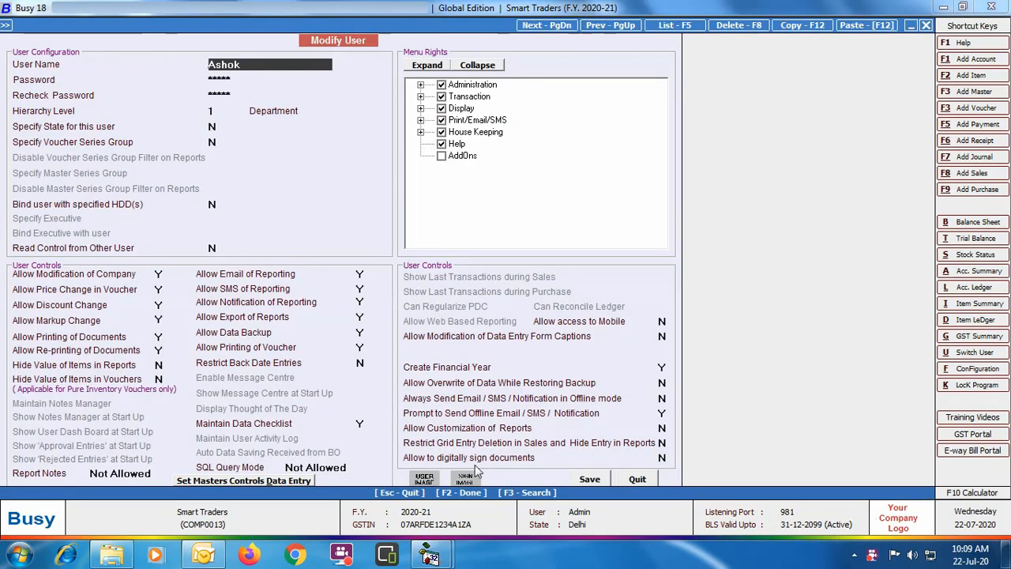
- Set "Allow to digitally sign documents" to Y for this user, save the user and quit user modification
{"action": "left_click", "coordinate": [662, 459]}
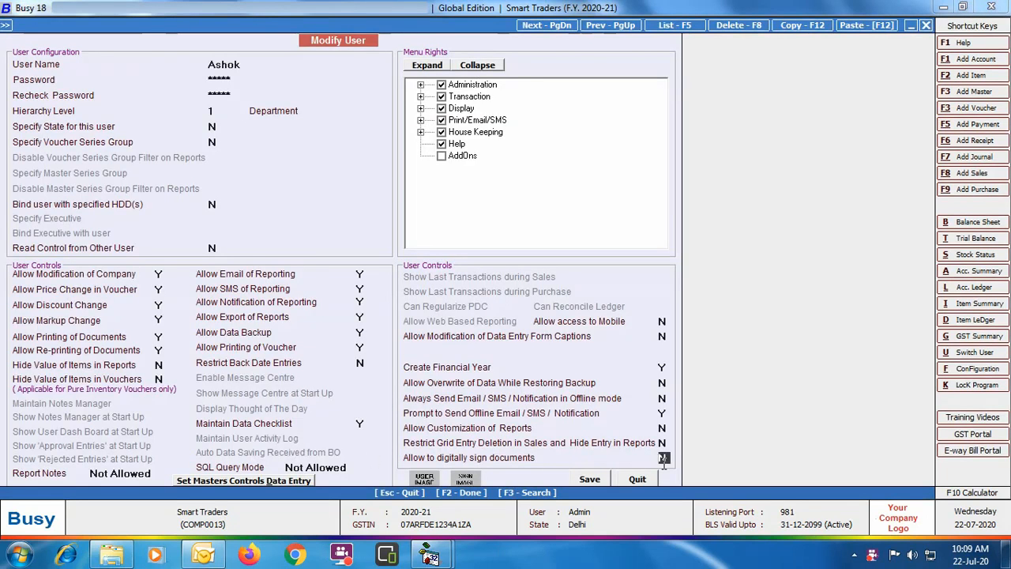
{"action": "key", "text": "y"}
{"action": "left_click", "coordinate": [605, 480]}
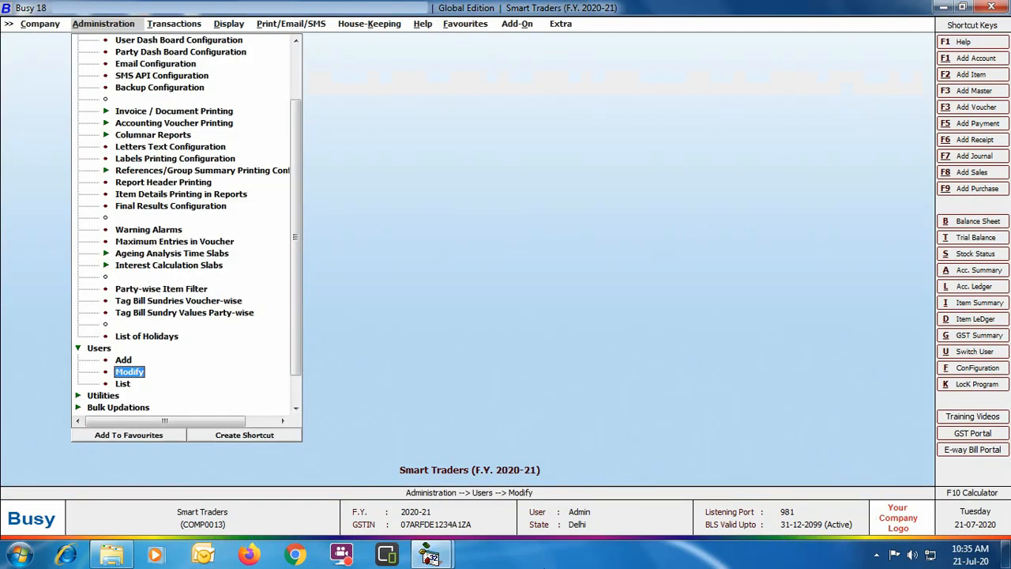
{"action": "key", "text": "Escape"}
{"action": "key", "text": "Escape"}
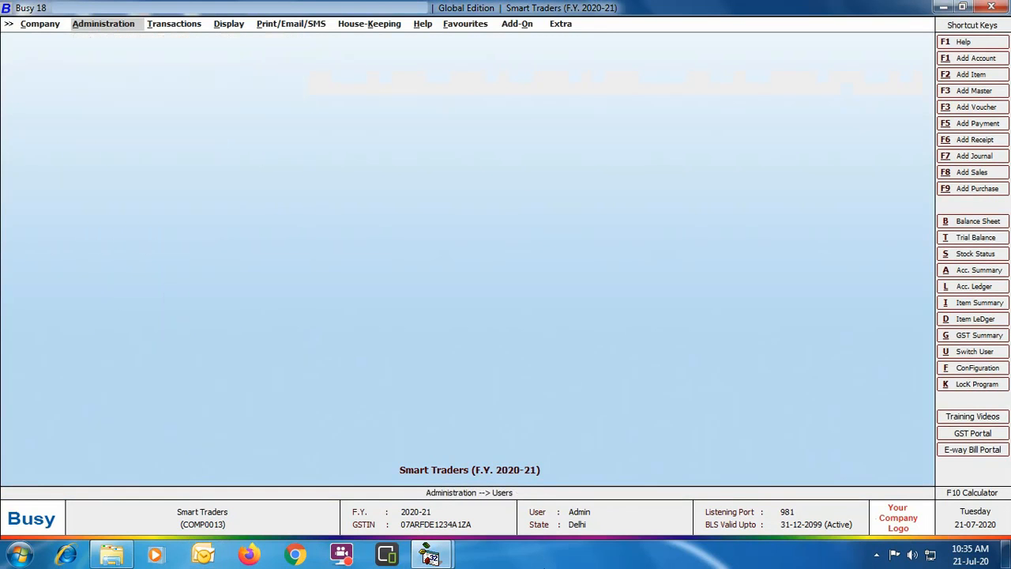